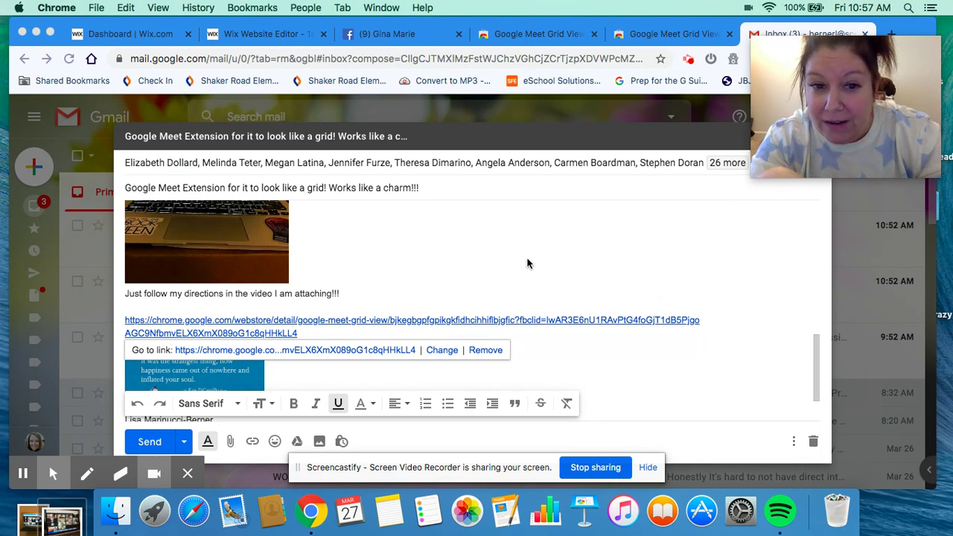
Step: Read through the draft email about the Google Meet grid extension, from its greeting down to the web store link
scroll(486, 262, "up", 3)
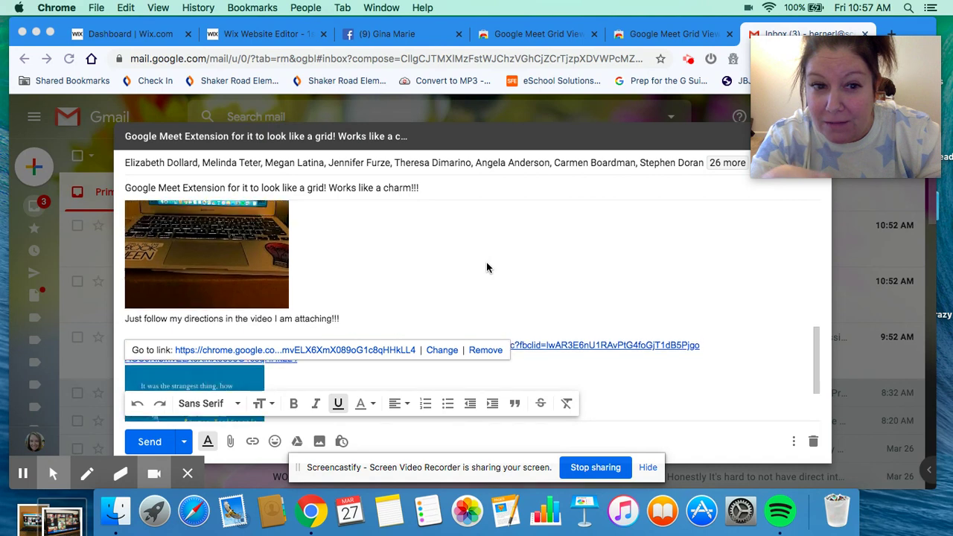
scroll(487, 268, "up", 3)
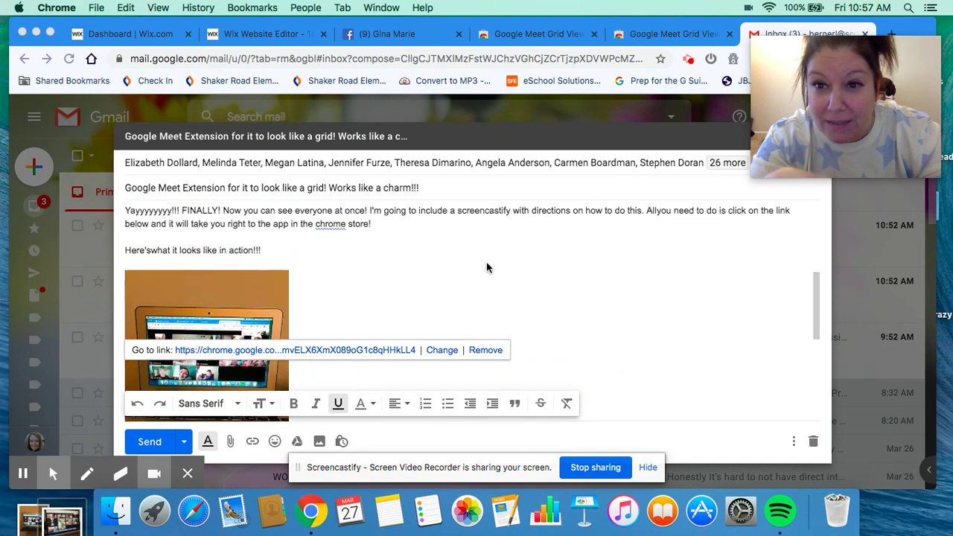
scroll(488, 267, "up", 5)
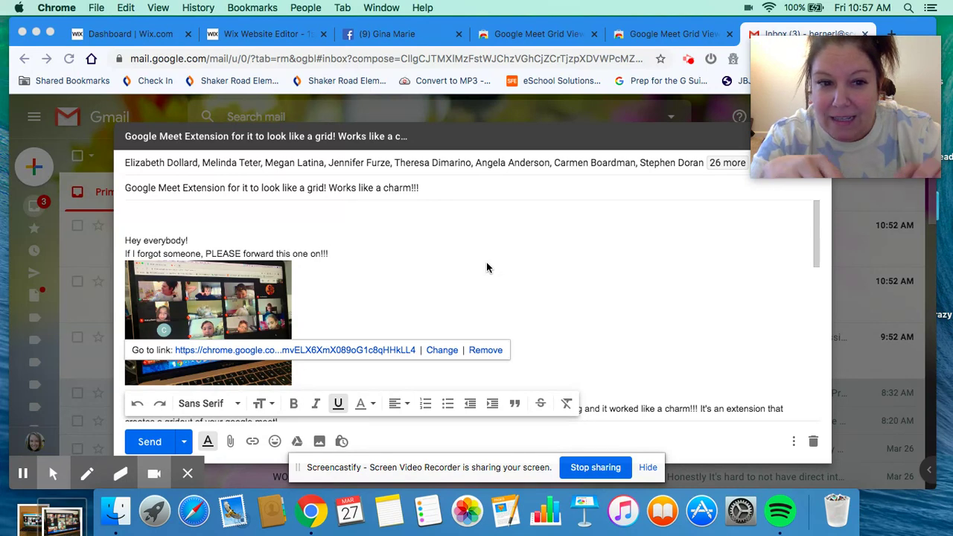
scroll(486, 268, "down", 3)
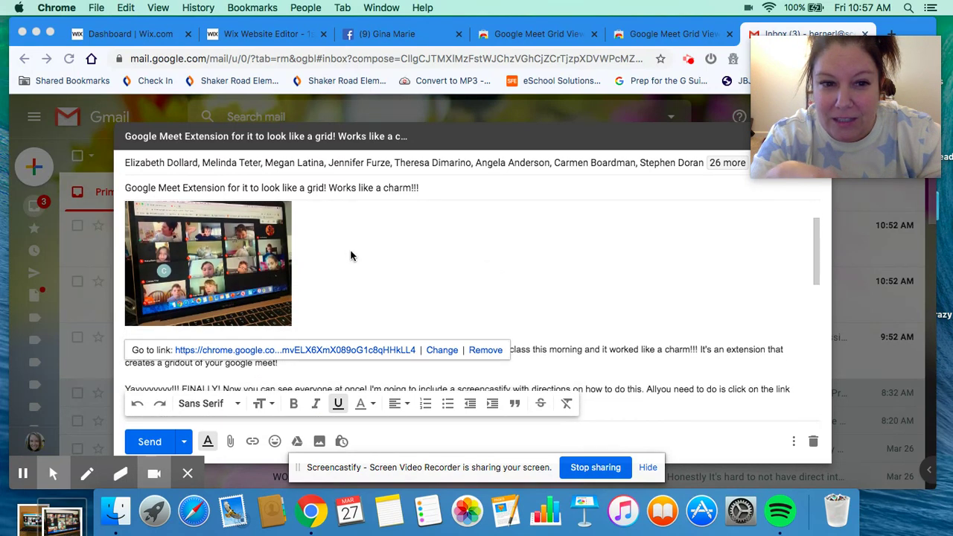
scroll(351, 255, "down", 5)
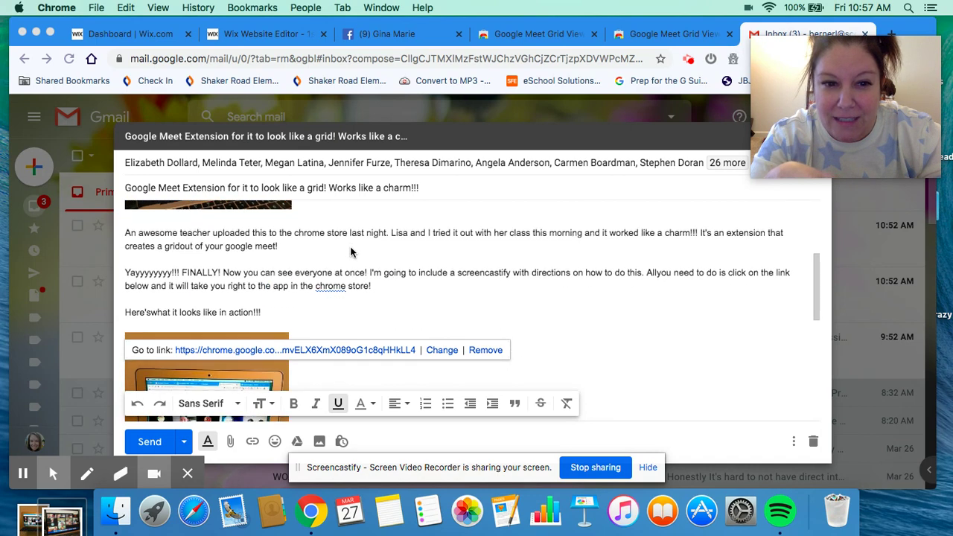
scroll(351, 252, "down", 1)
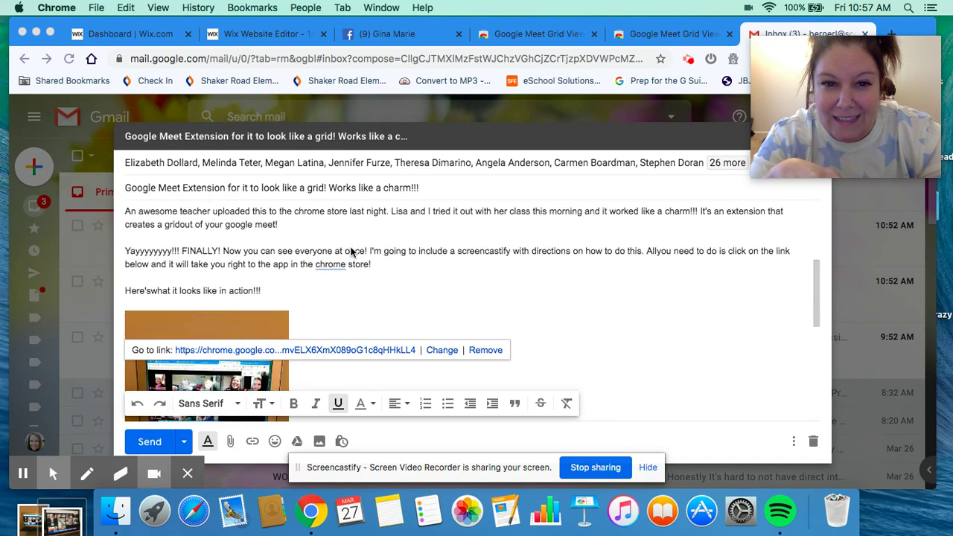
scroll(351, 252, "down", 2)
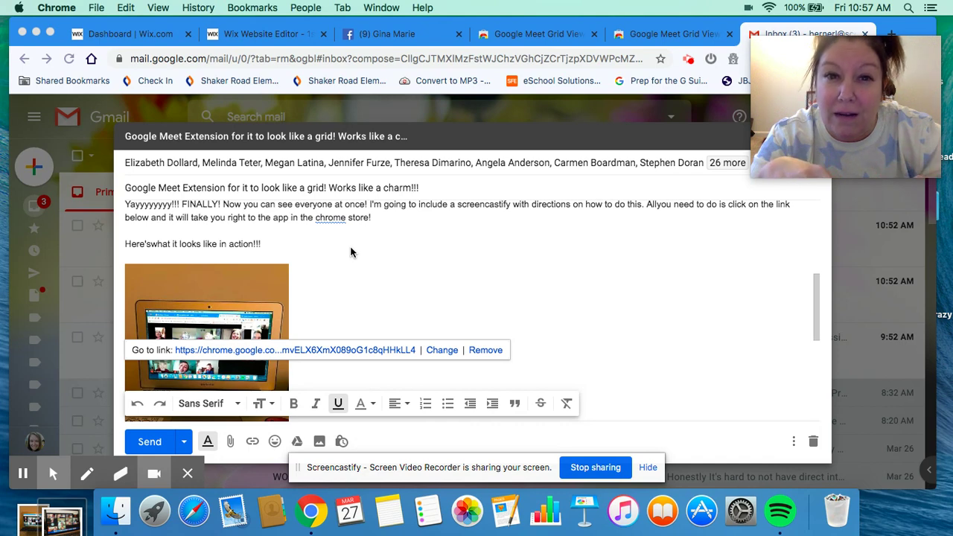
scroll(350, 252, "down", 3)
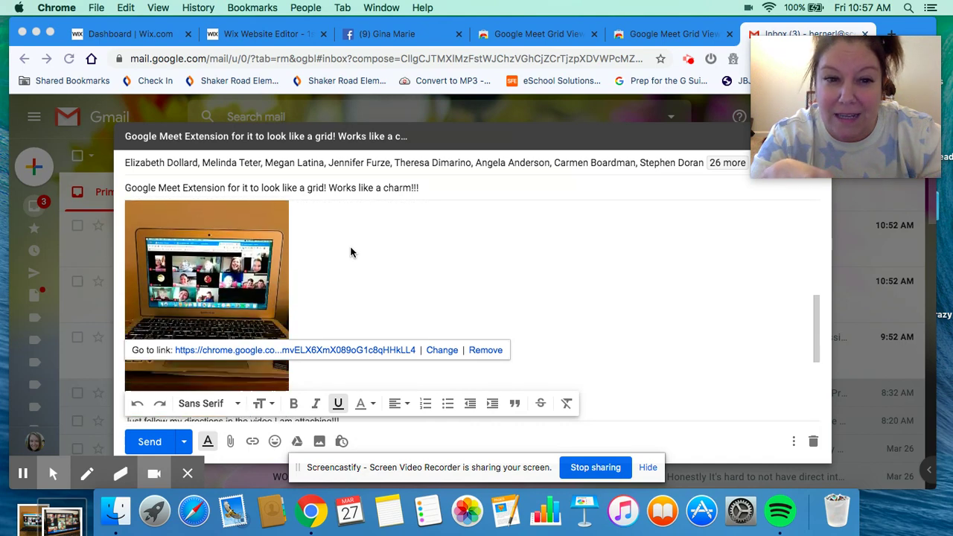
scroll(350, 253, "down", 5)
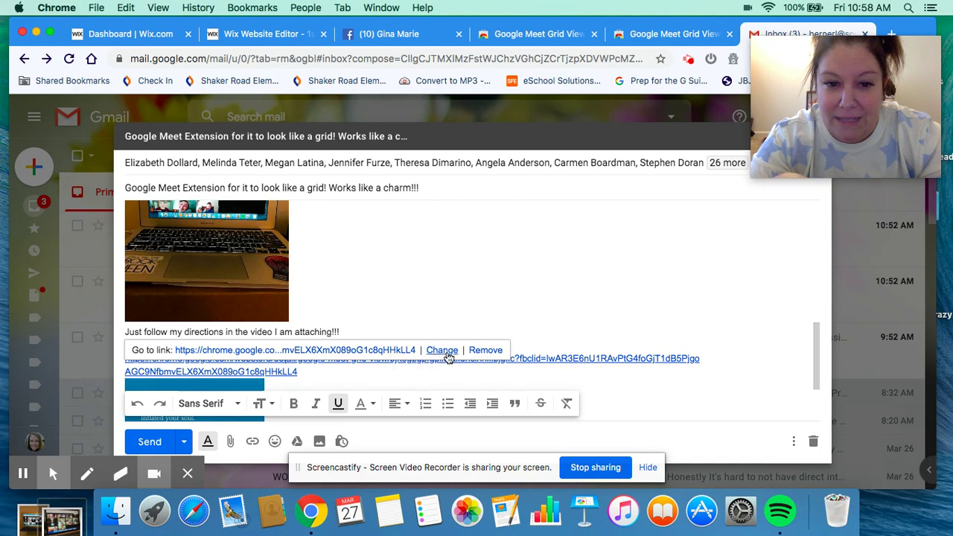
Step: Follow the email's web store link to the Google Meet Grid View extension page and review its header
left_click(356, 350)
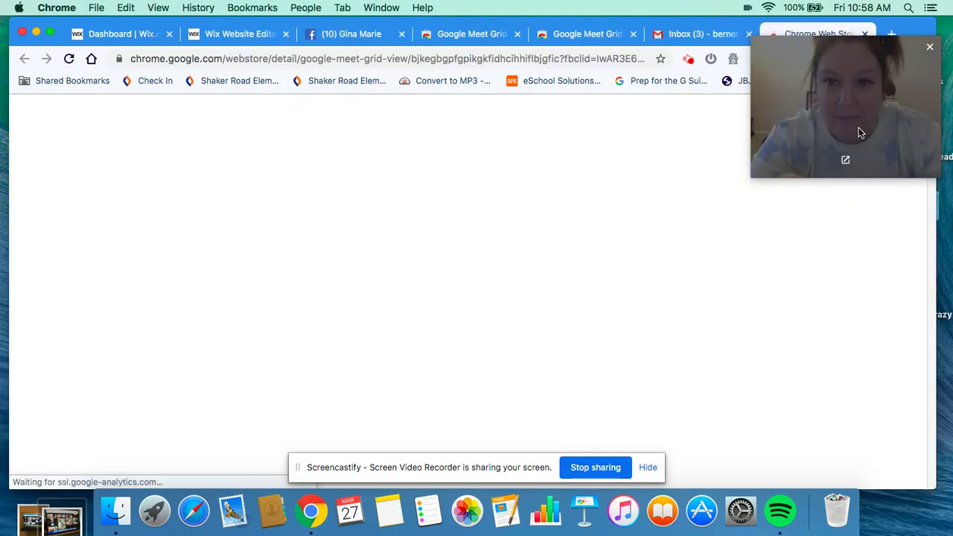
left_click_drag(858, 127, 881, 457)
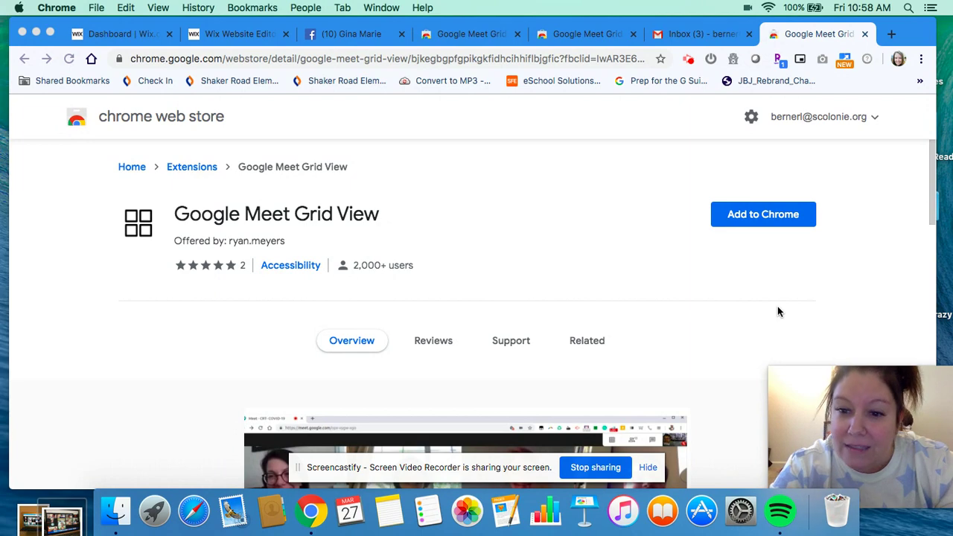
scroll(778, 312, "down", 2)
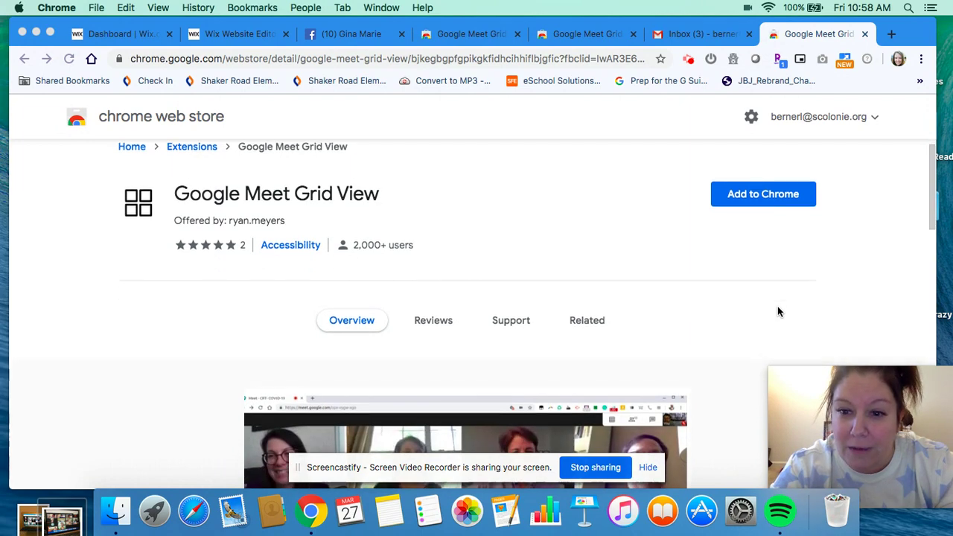
scroll(778, 312, "up", 2)
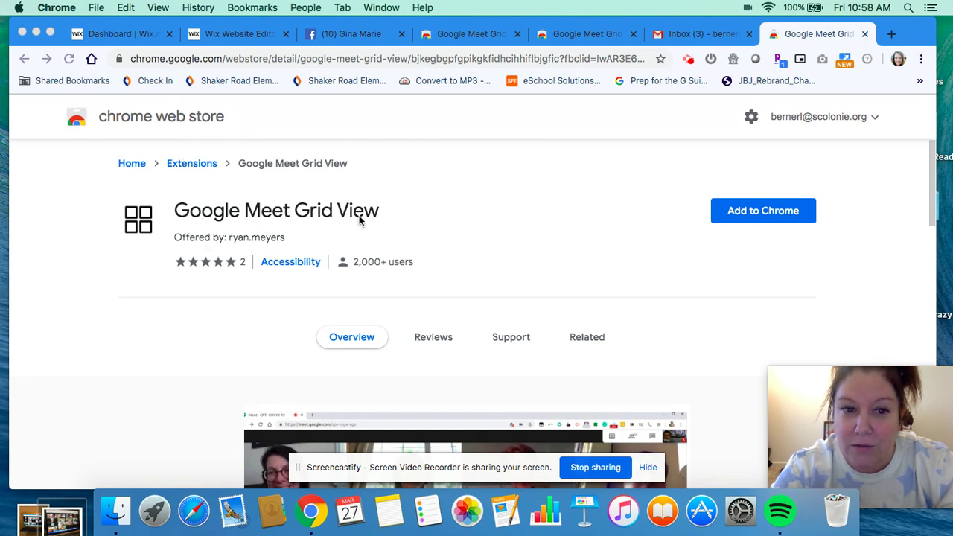
Step: Add the Google Meet Grid View extension to Chrome, approve its installation and dismiss the notice
left_click(762, 215)
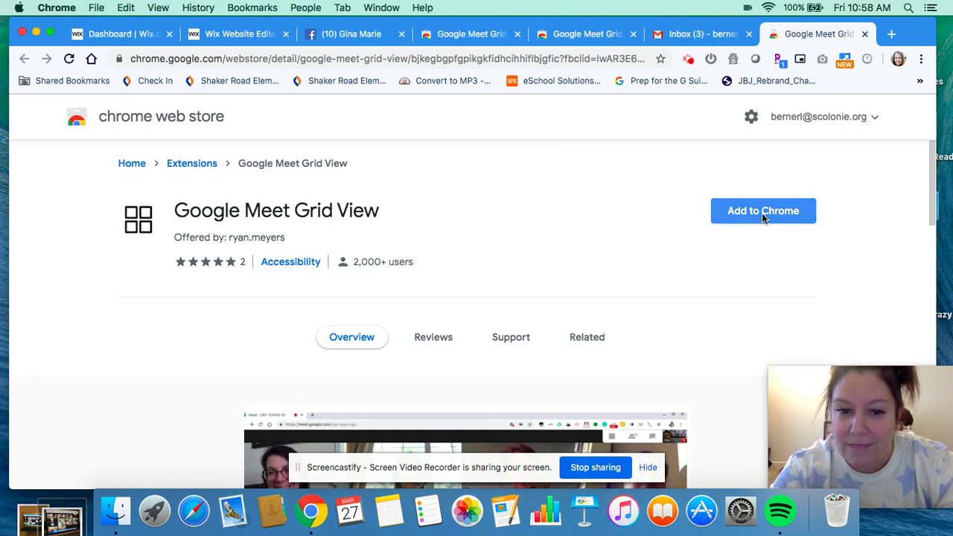
left_click(762, 215)
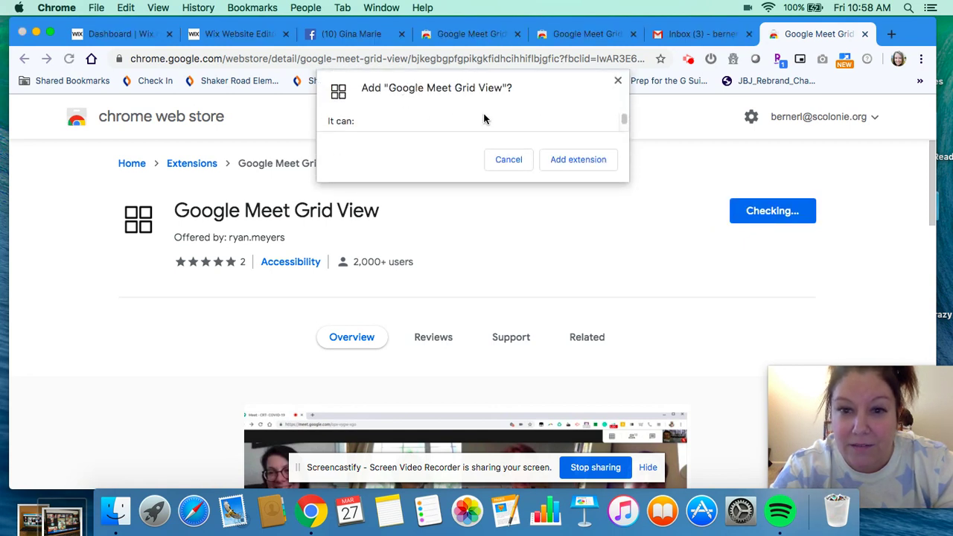
left_click(573, 161)
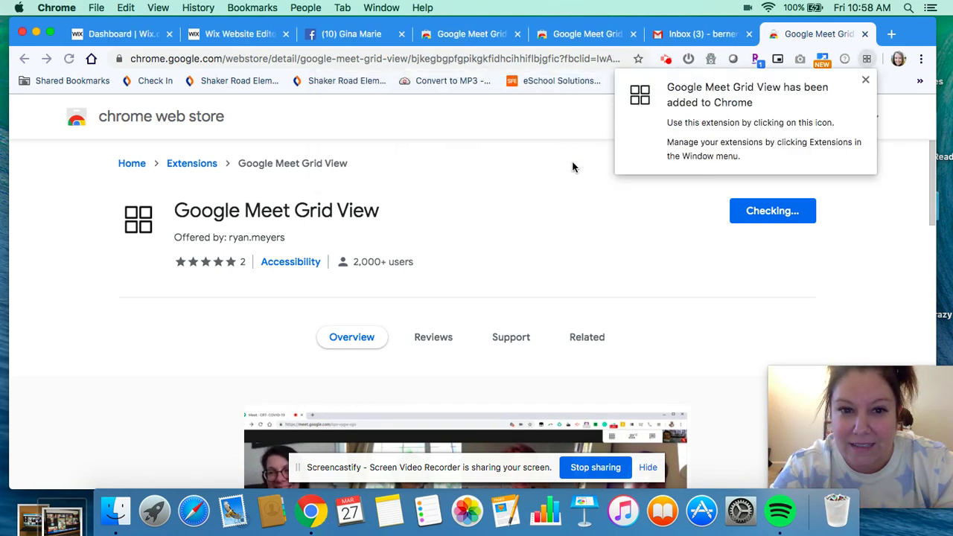
left_click(866, 80)
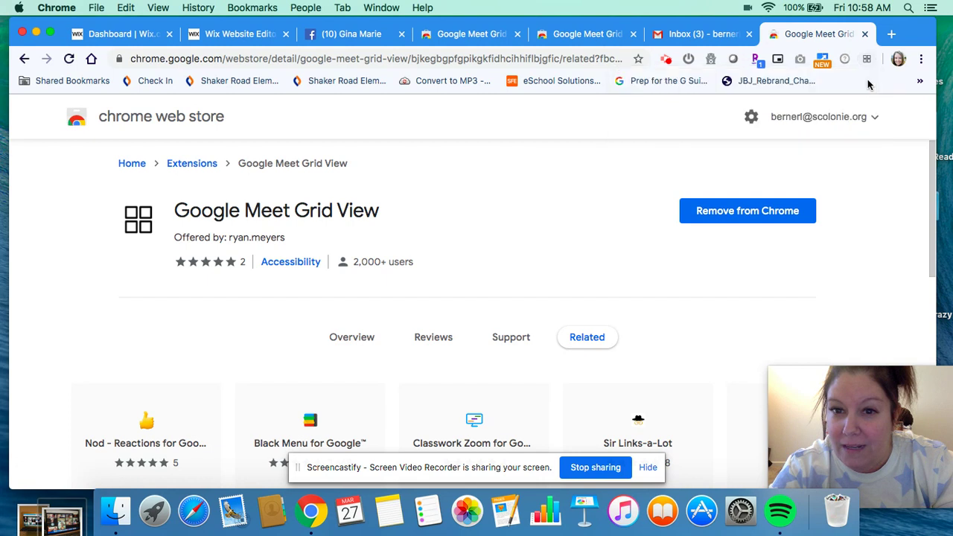
Step: Open Google Meet from the Google apps in a new browser tab
left_click(892, 34)
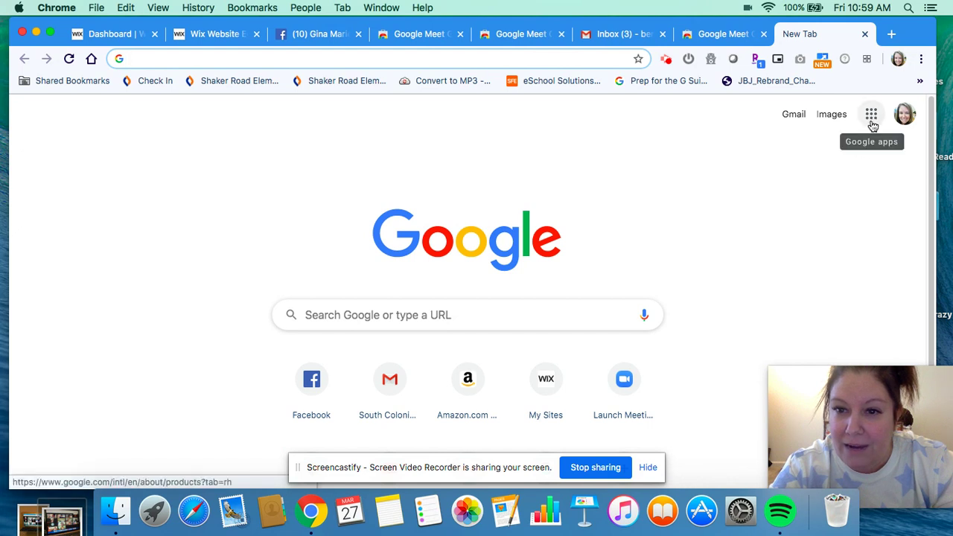
left_click(871, 122)
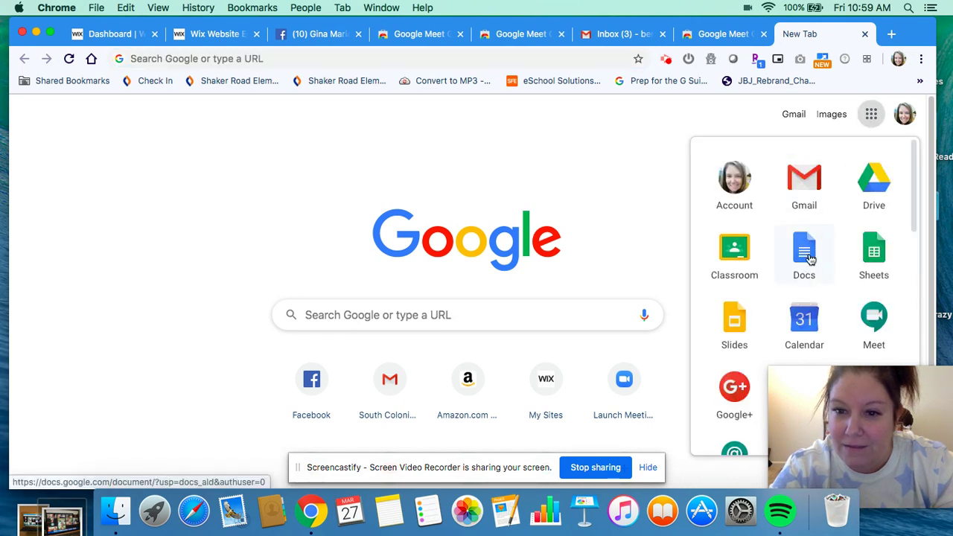
scroll(810, 258, "down", 1)
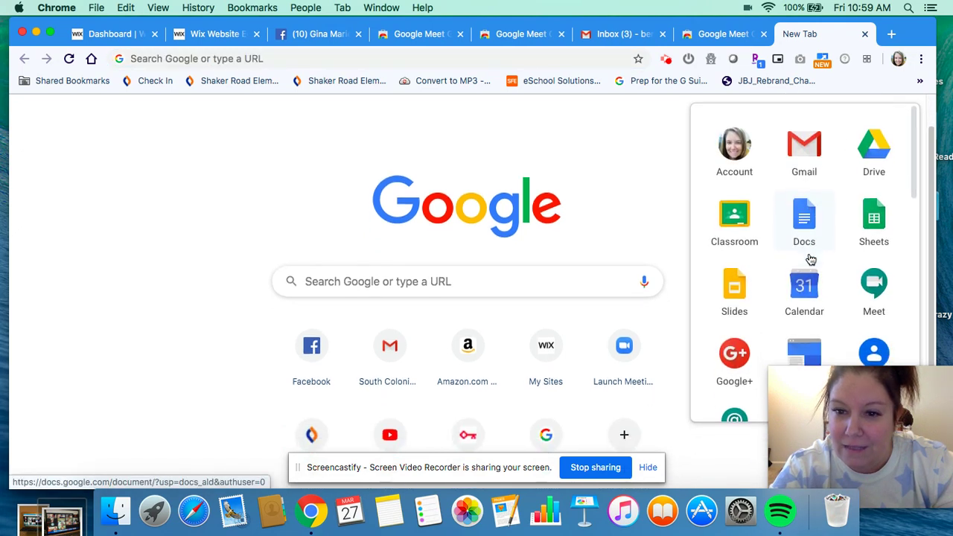
left_click(876, 287)
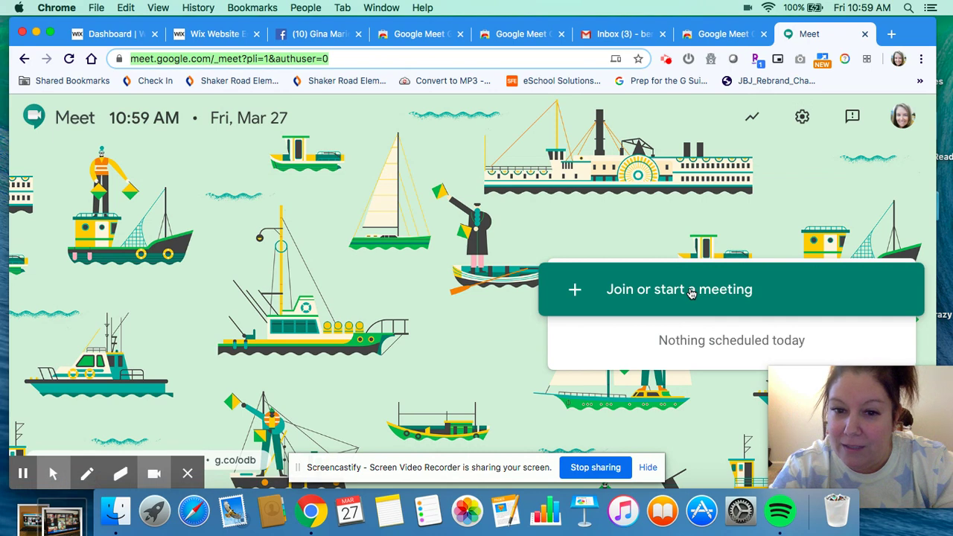
Step: Start a meeting with the nickname "library stuff", join it and dismiss the invitation details
left_click(691, 292)
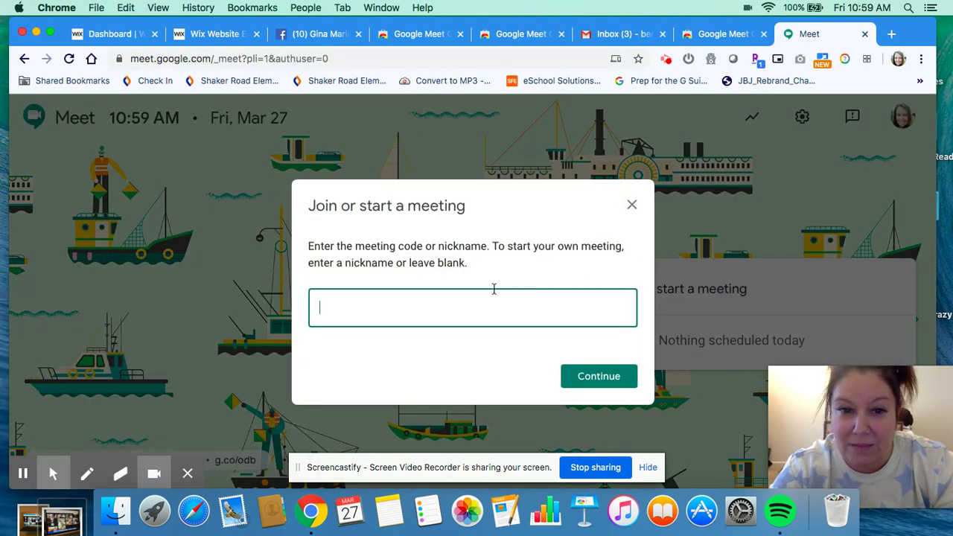
type("libra")
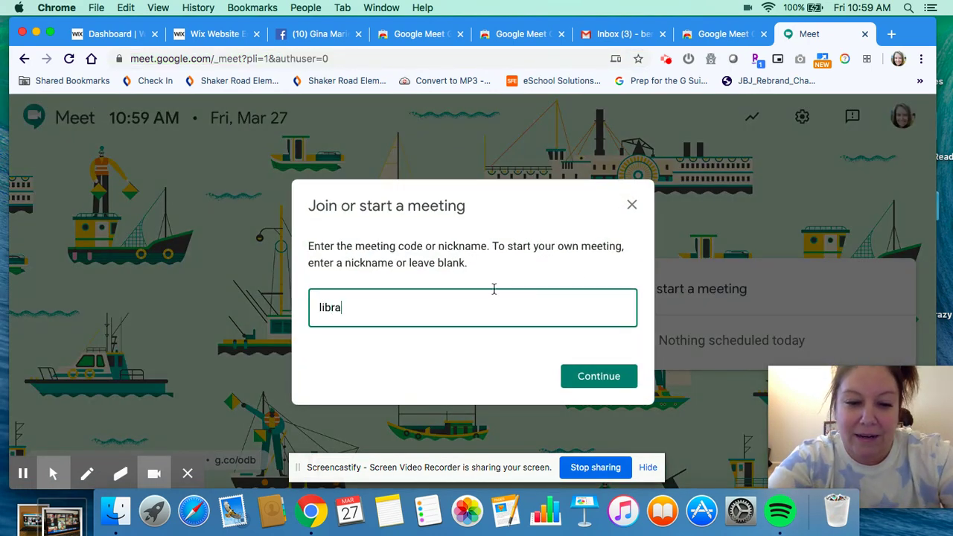
type("ry stuff")
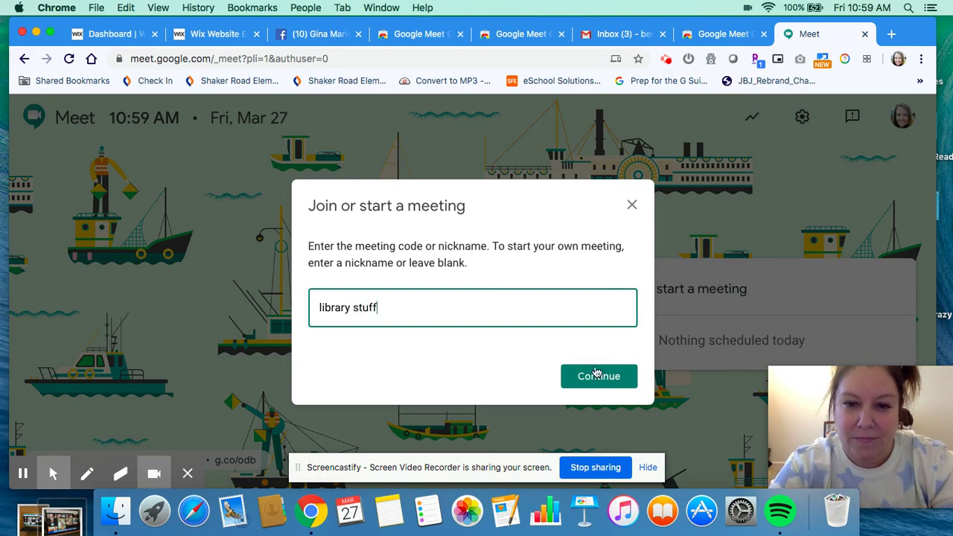
left_click(596, 372)
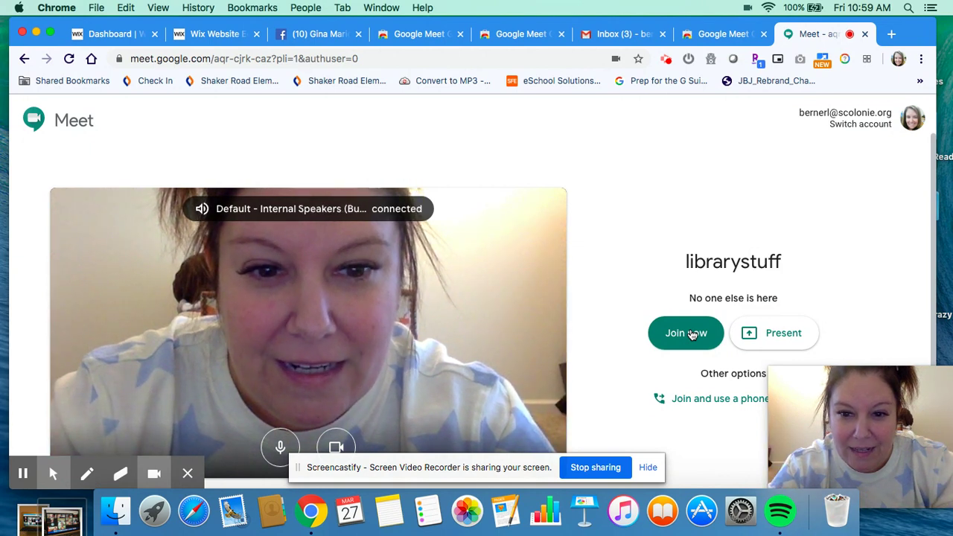
left_click(691, 334)
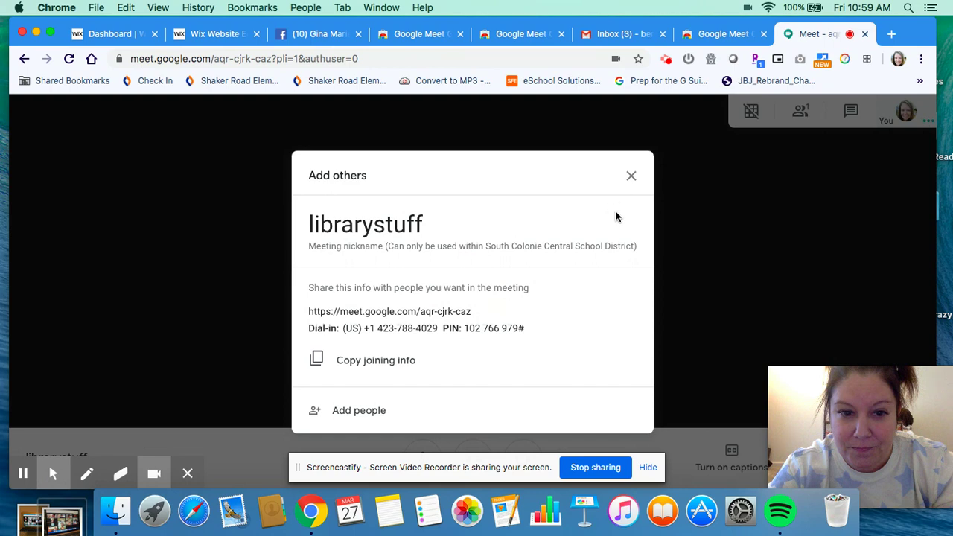
left_click(632, 177)
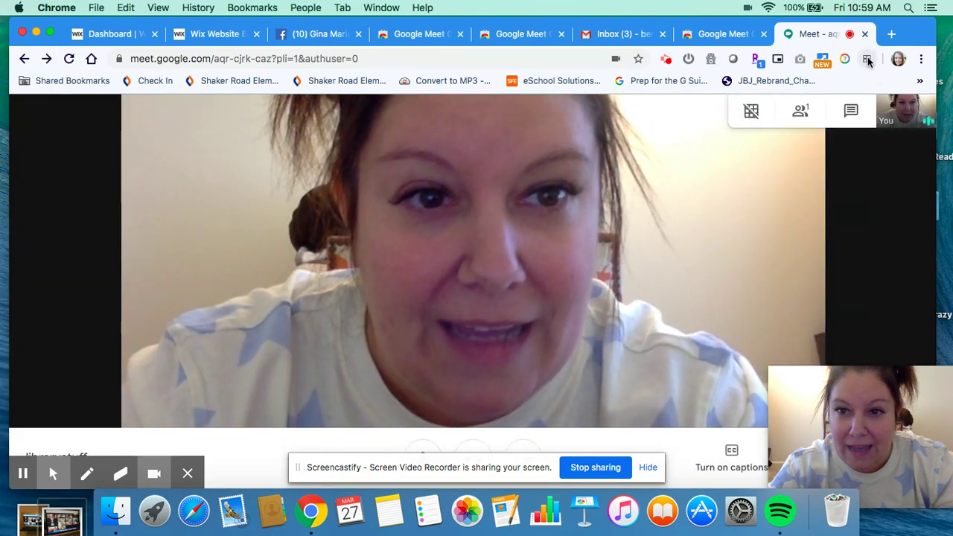
Step: Switch the meeting's grid view on and back off, and close the meeting tab
left_click(752, 113)
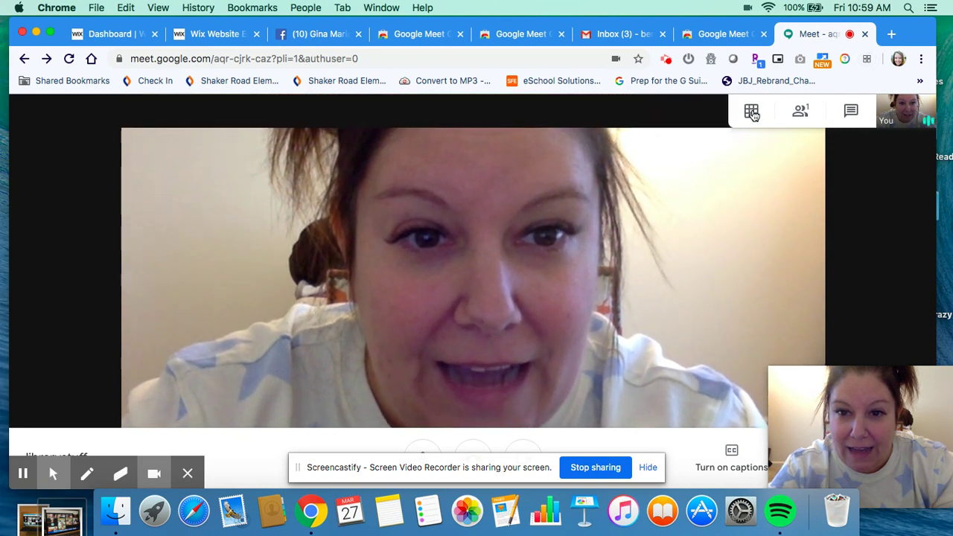
left_click(752, 114)
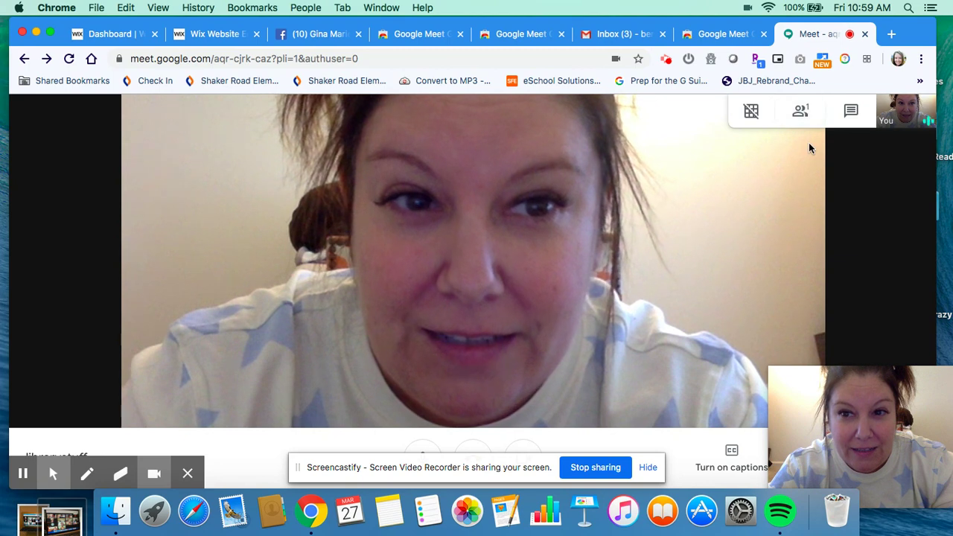
left_click(864, 33)
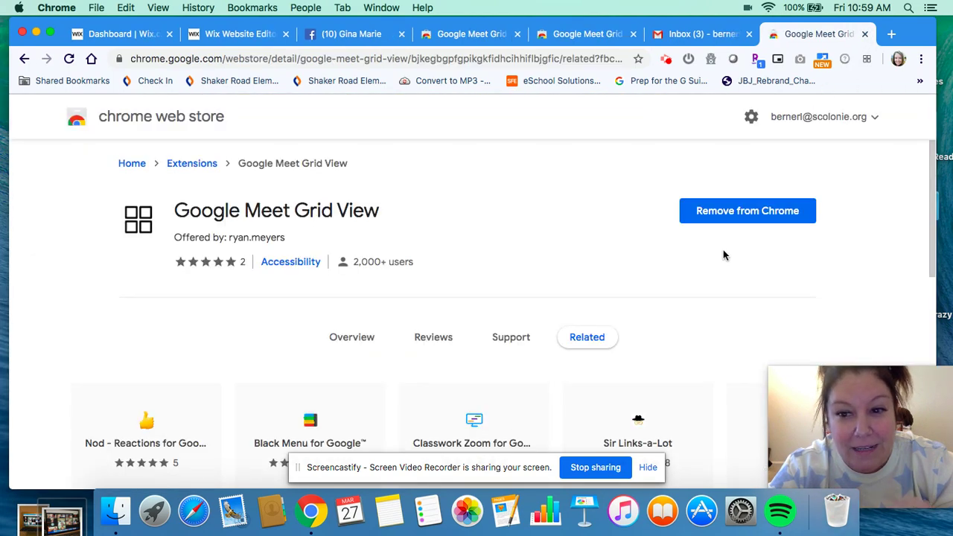